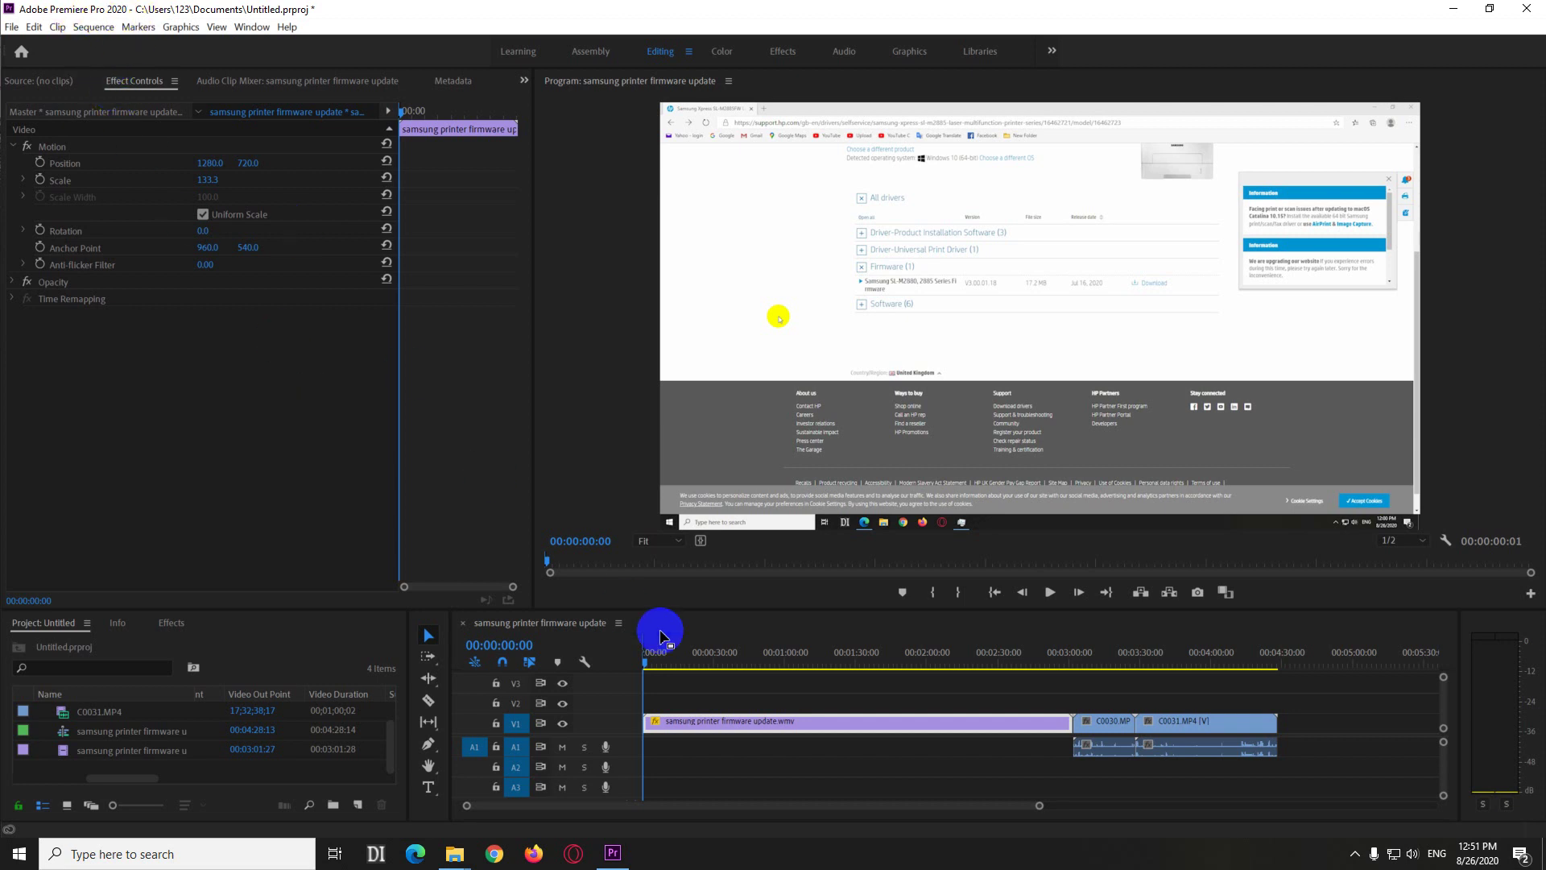
# Record a quick voice-over take on track A2, creating Audio 2_23.wav.
pyautogui.click(606, 769)
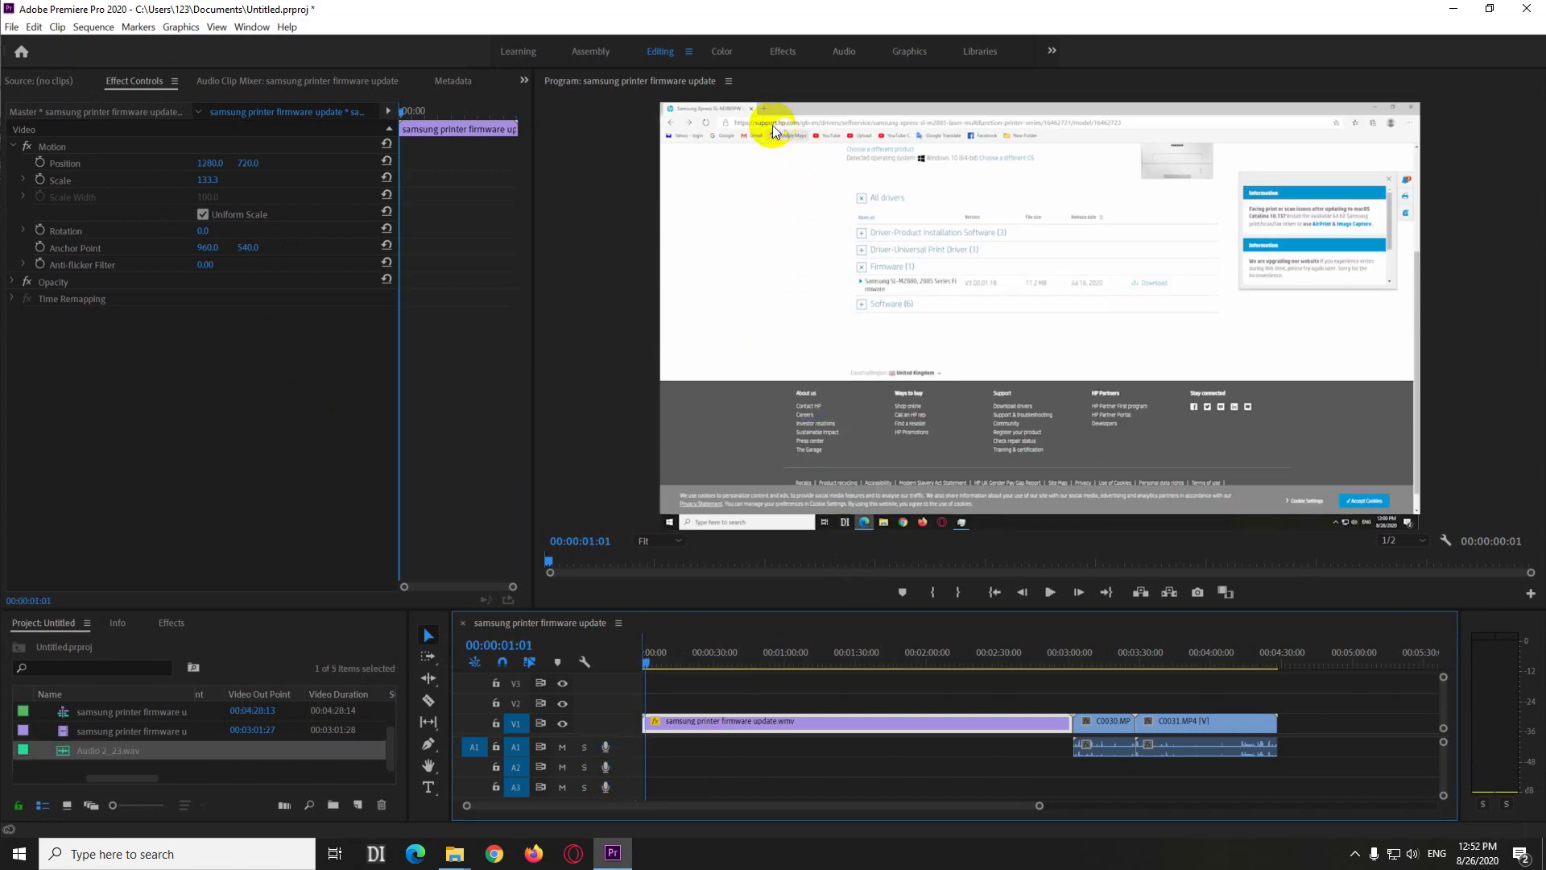
pyautogui.click(519, 646)
pyautogui.click(741, 807)
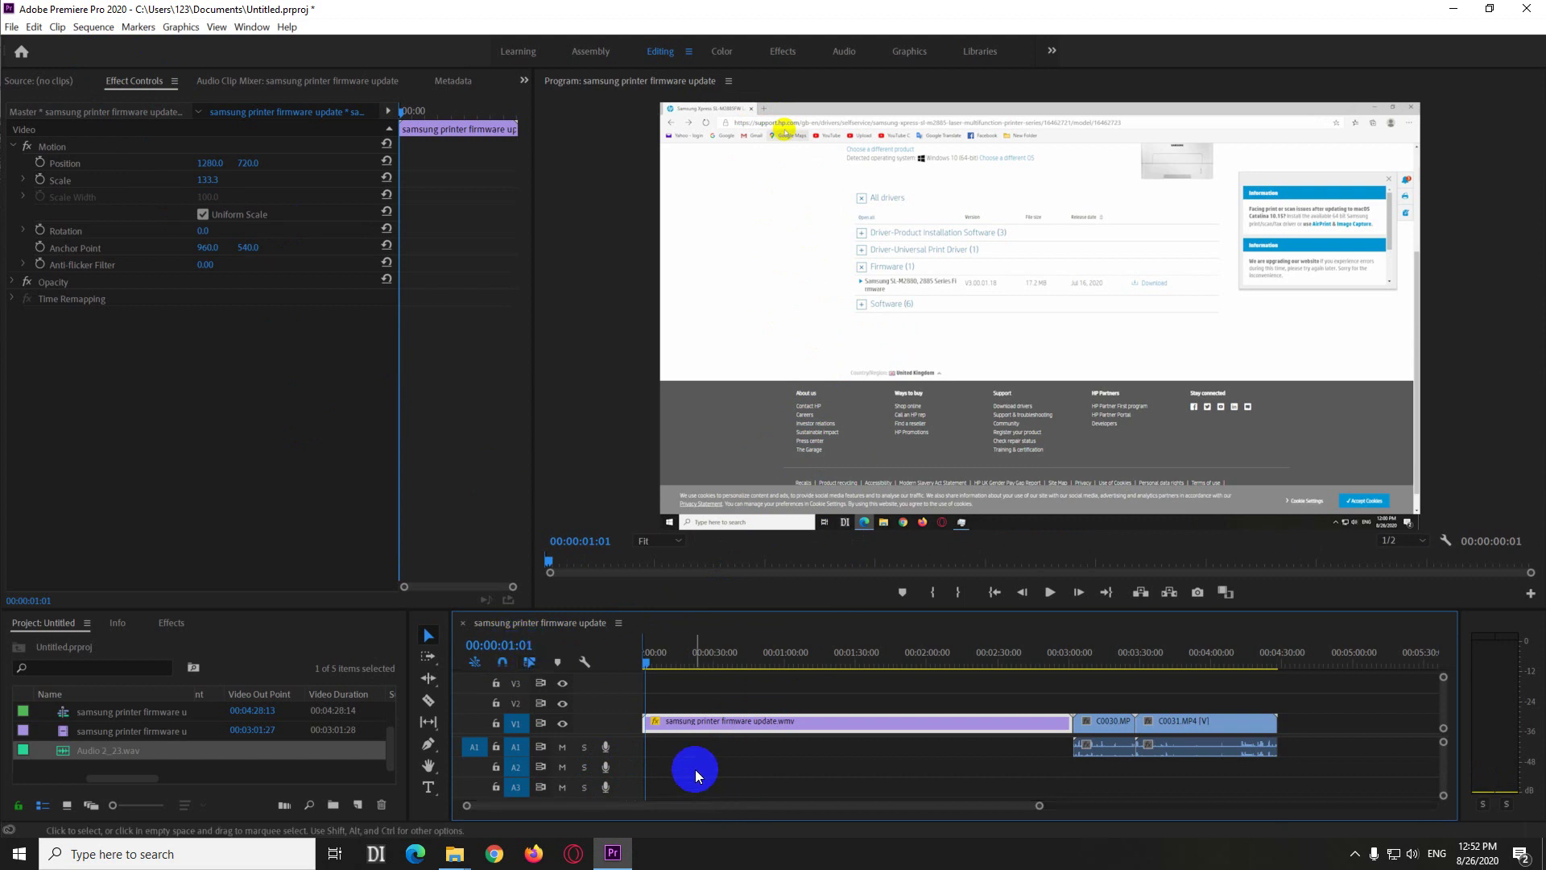
# Remove the sequence In and Out points via the timeline ruler's Clear In and Out.
pyautogui.click(656, 658)
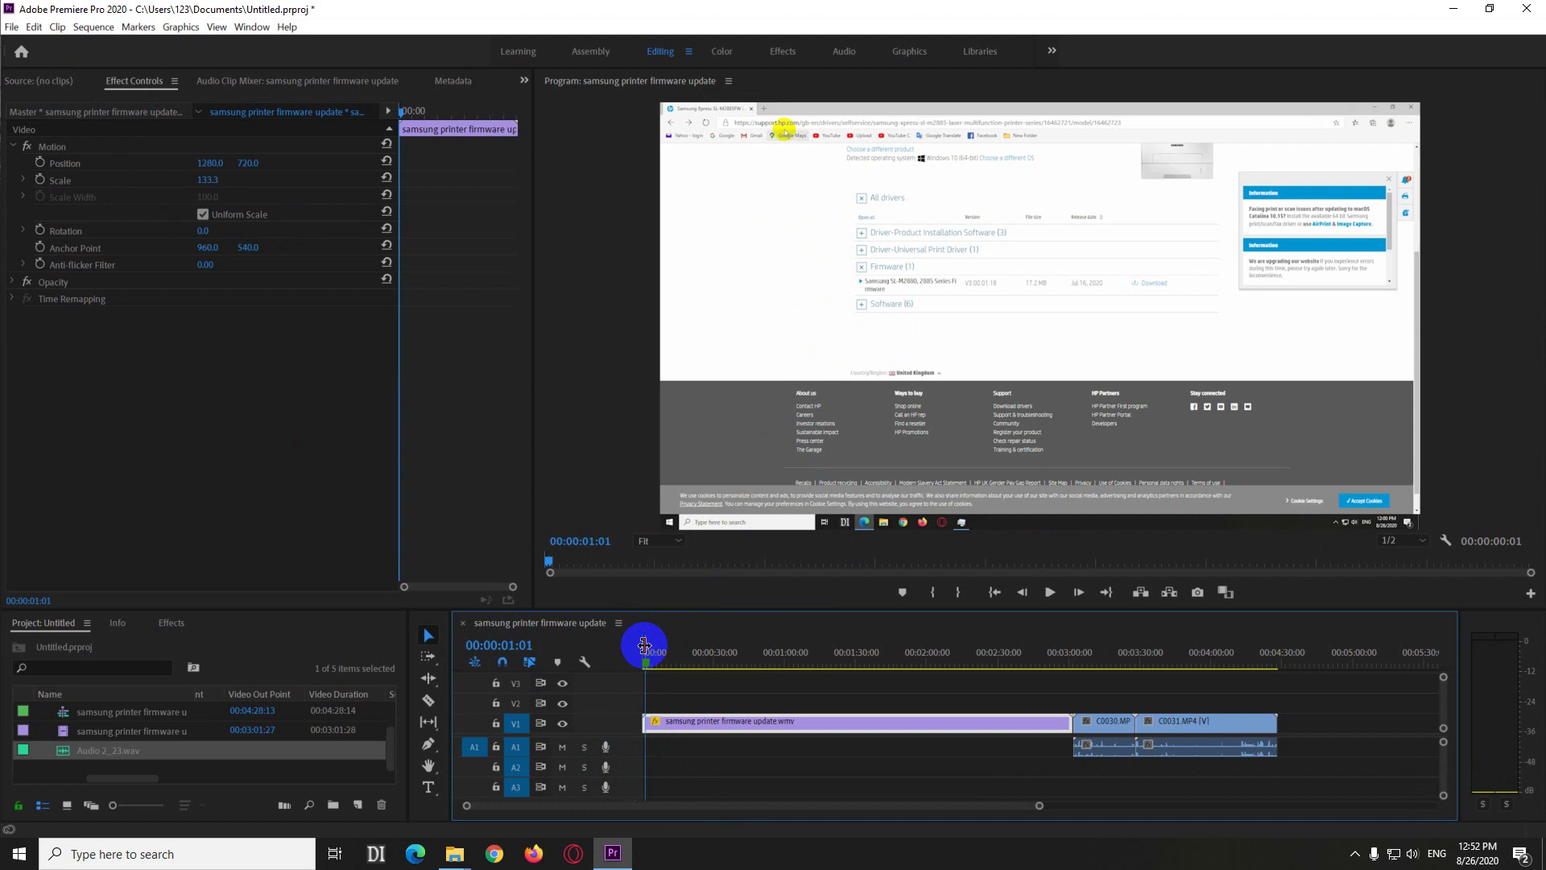
pyautogui.click(776, 758)
pyautogui.rightClick(655, 643)
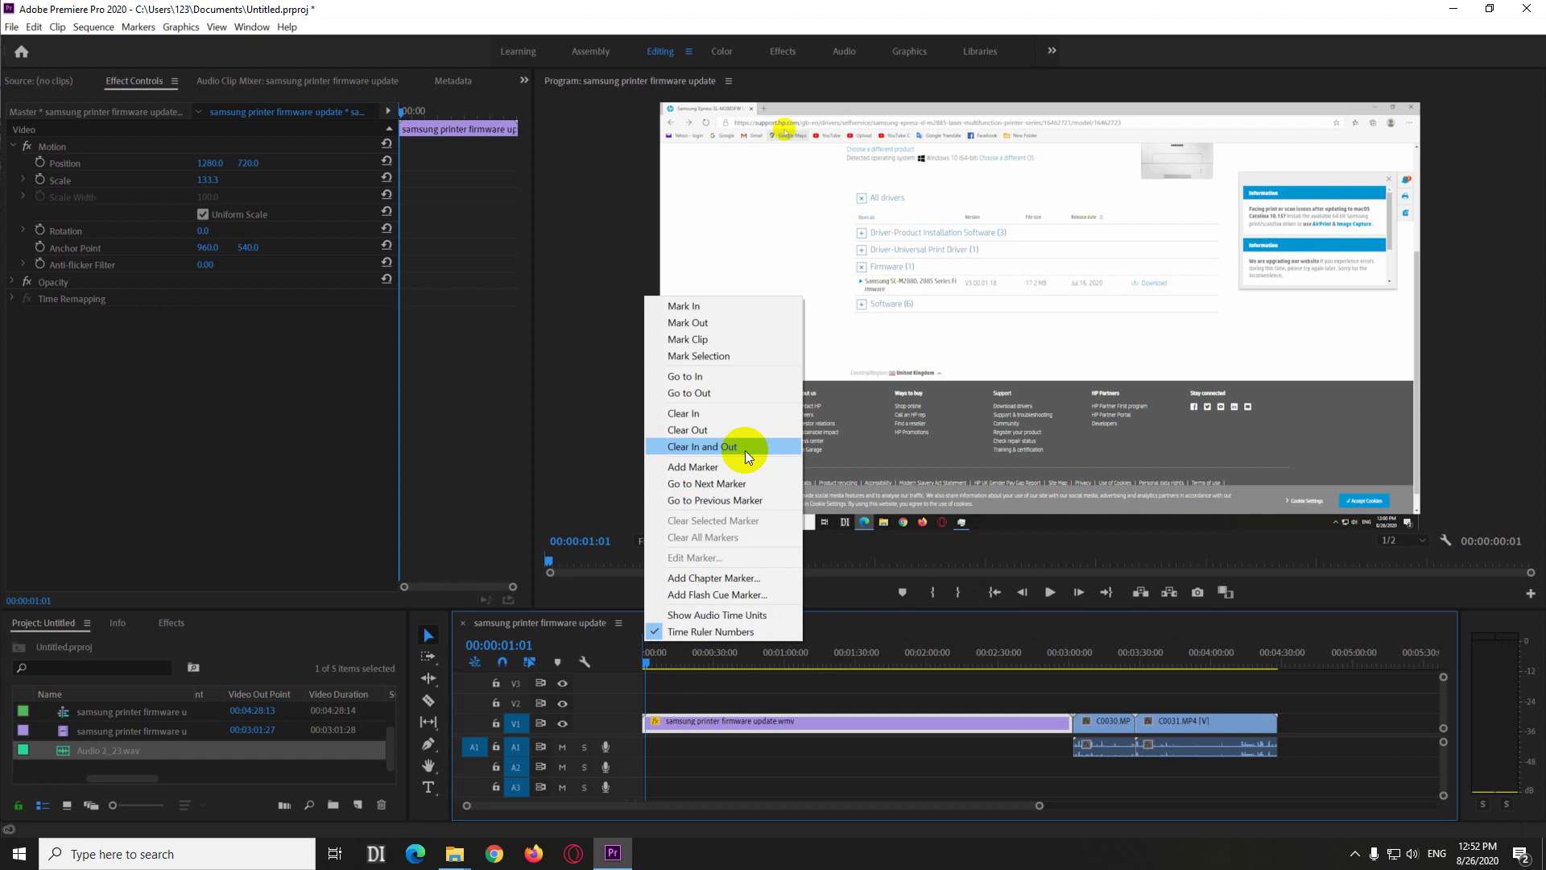
pyautogui.click(701, 447)
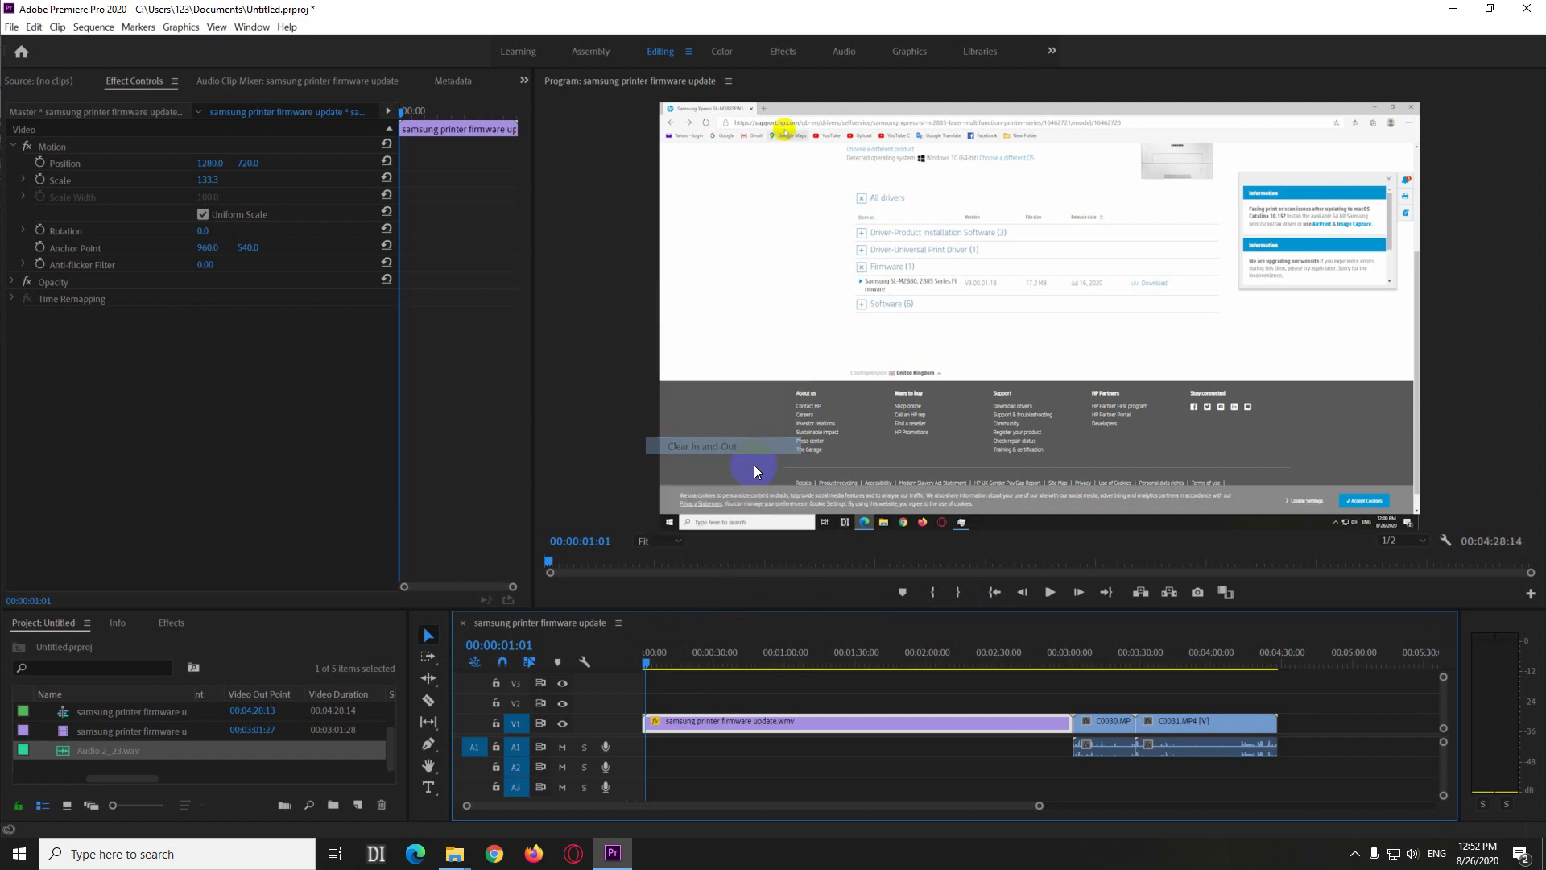
# Record a voice-over on A2 from 00:00, producing Audio 2_24.wav.
pyautogui.click(650, 662)
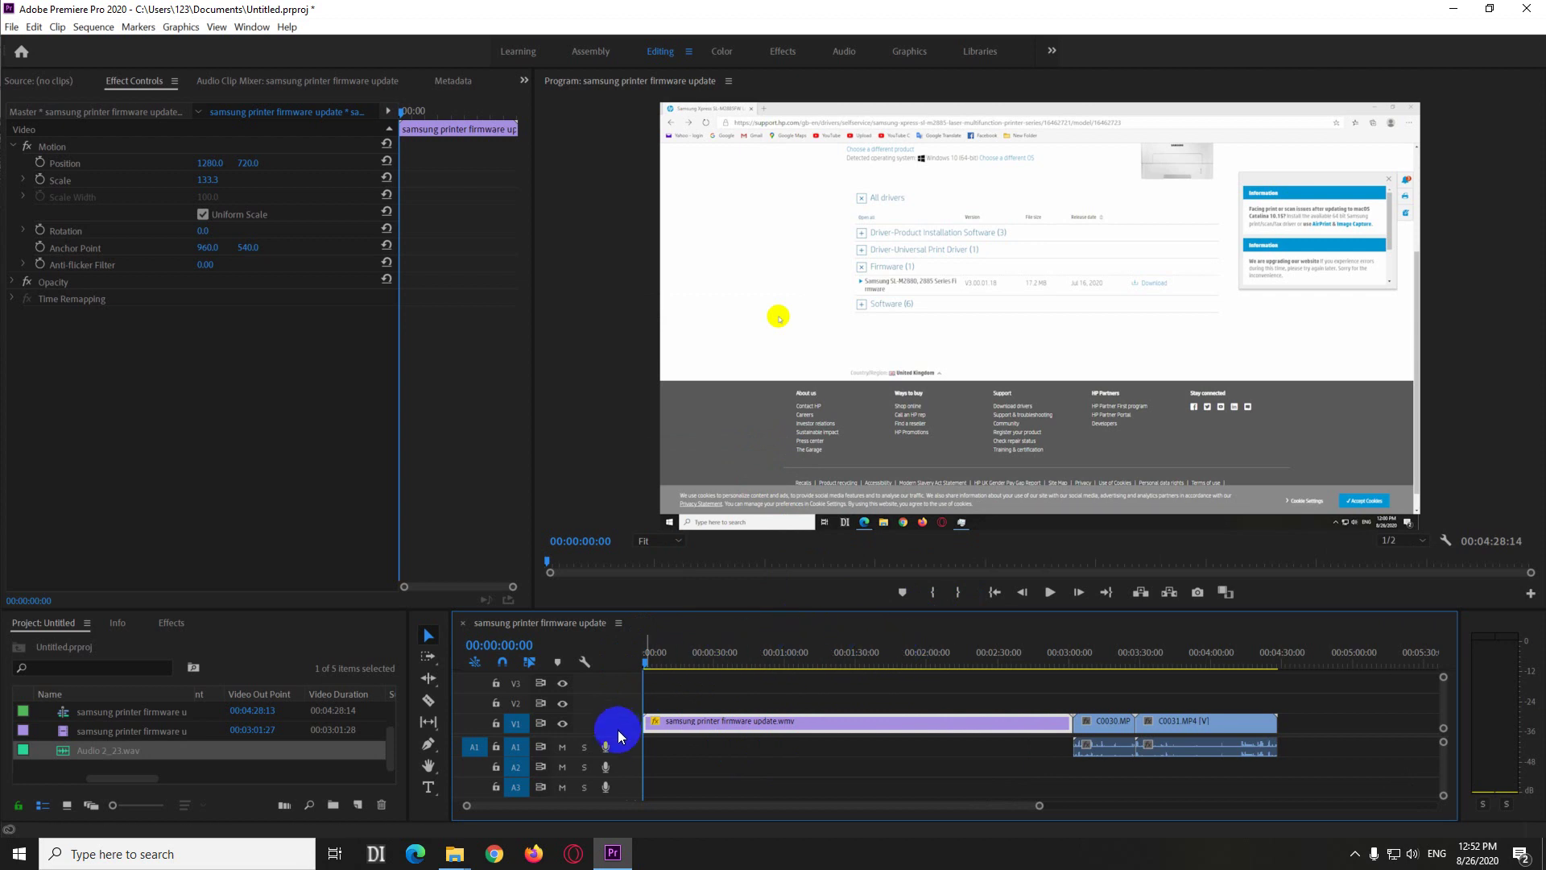
pyautogui.click(607, 768)
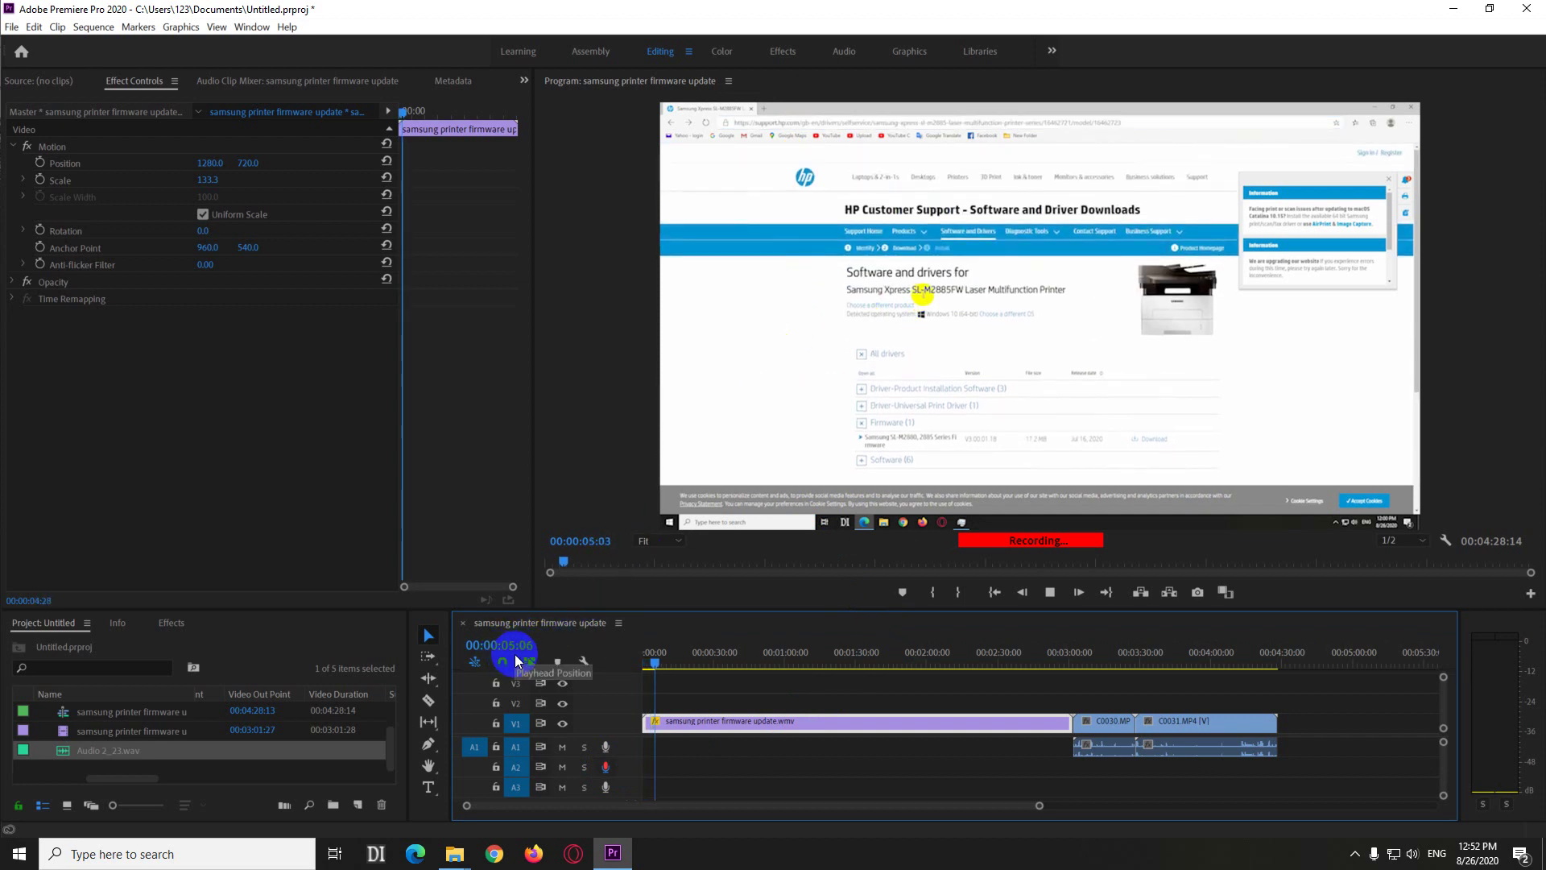
pyautogui.click(1050, 592)
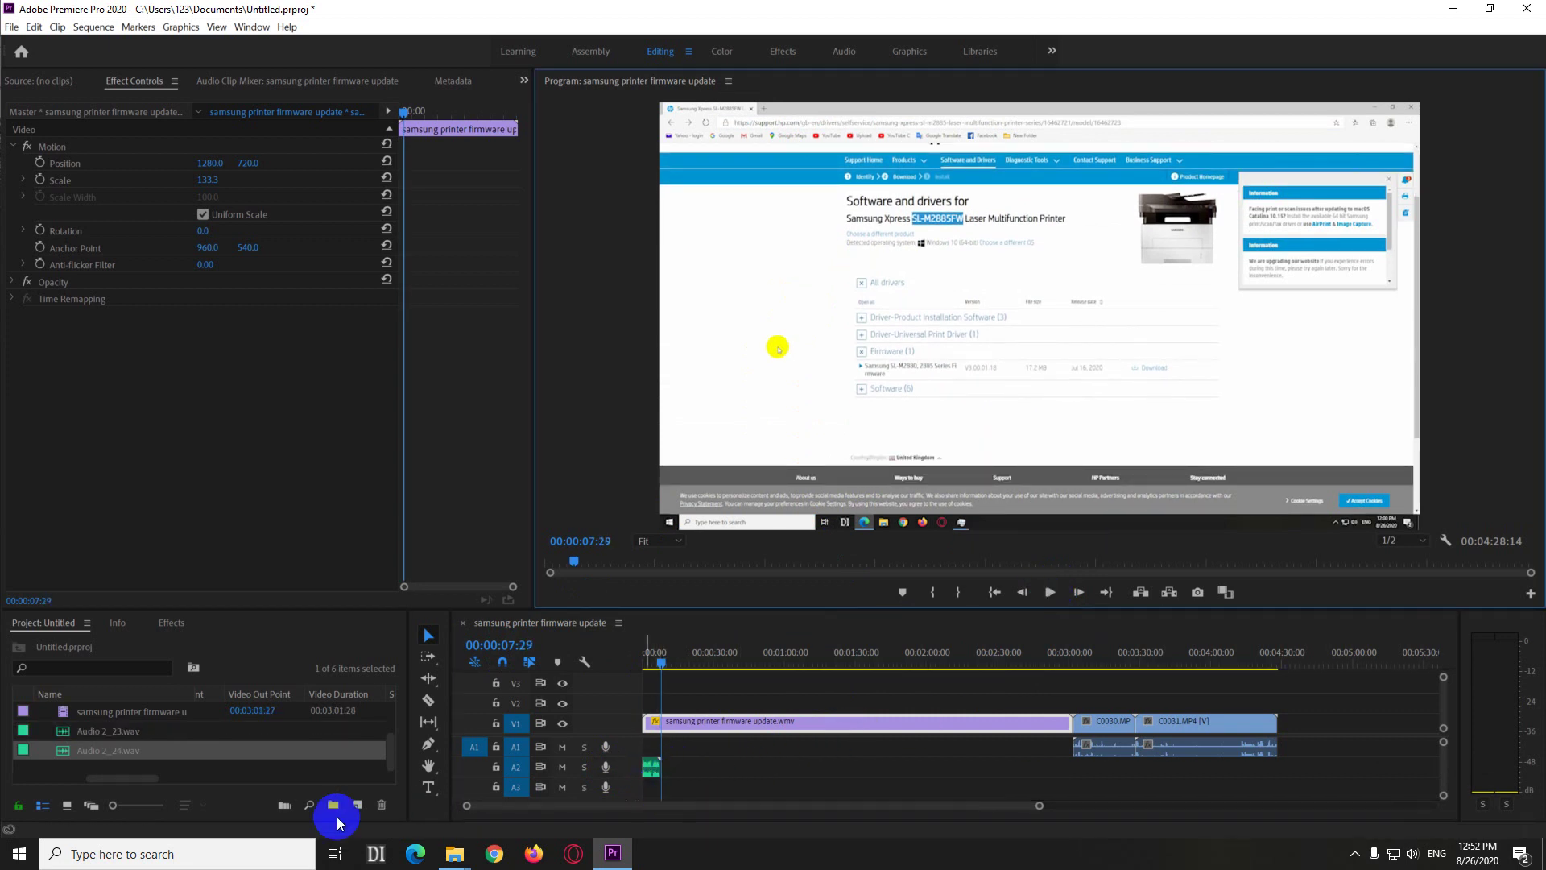
# Remove Audio 2_23.wav from the Project panel with the Clear button.
pyautogui.click(129, 733)
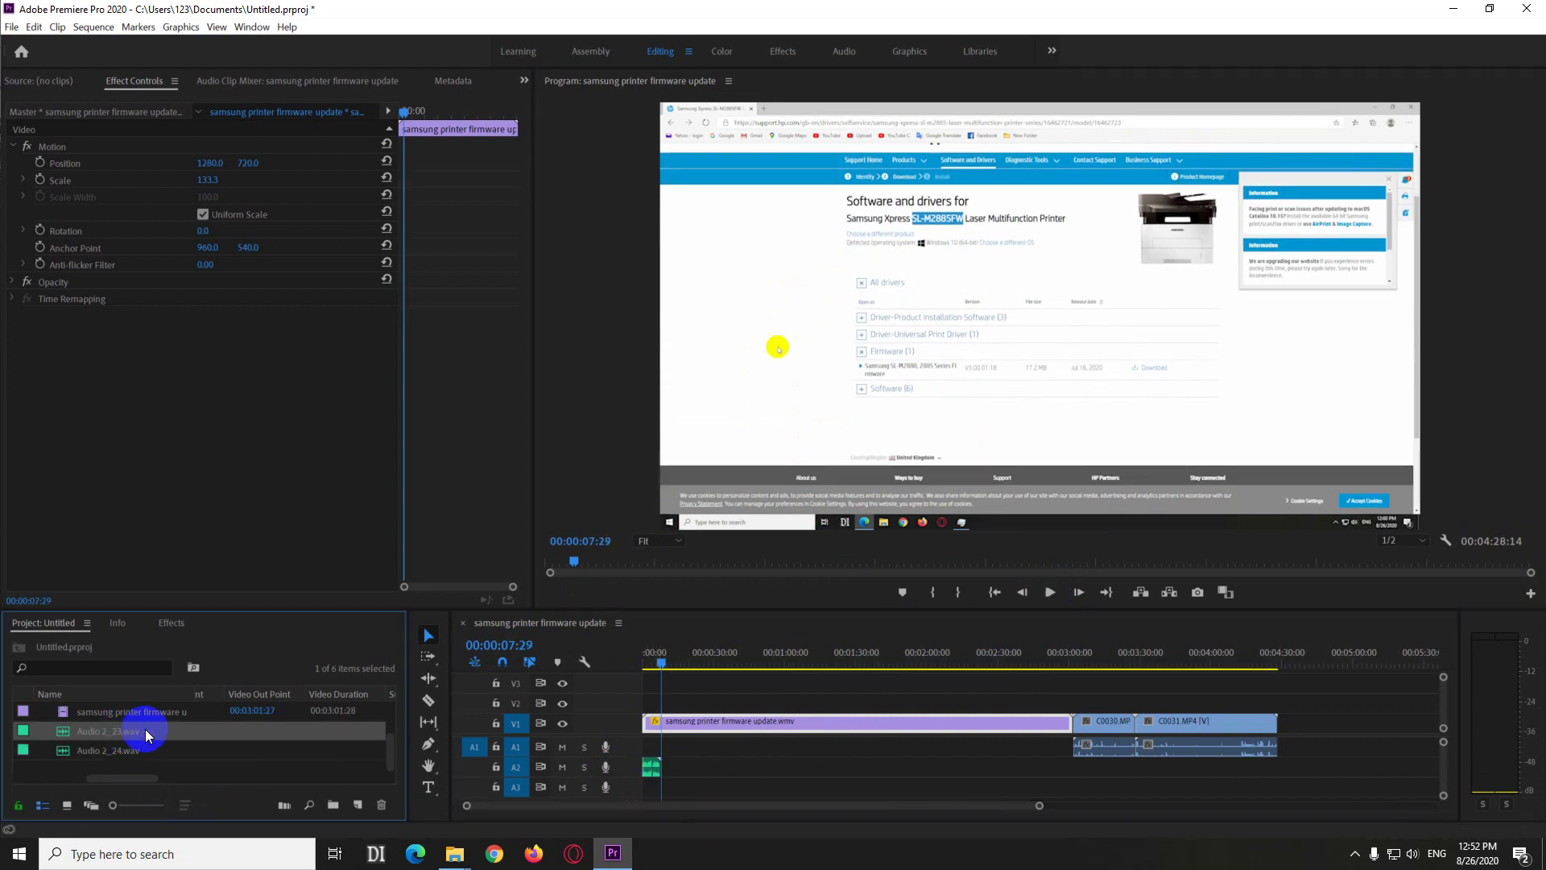
pyautogui.click(383, 805)
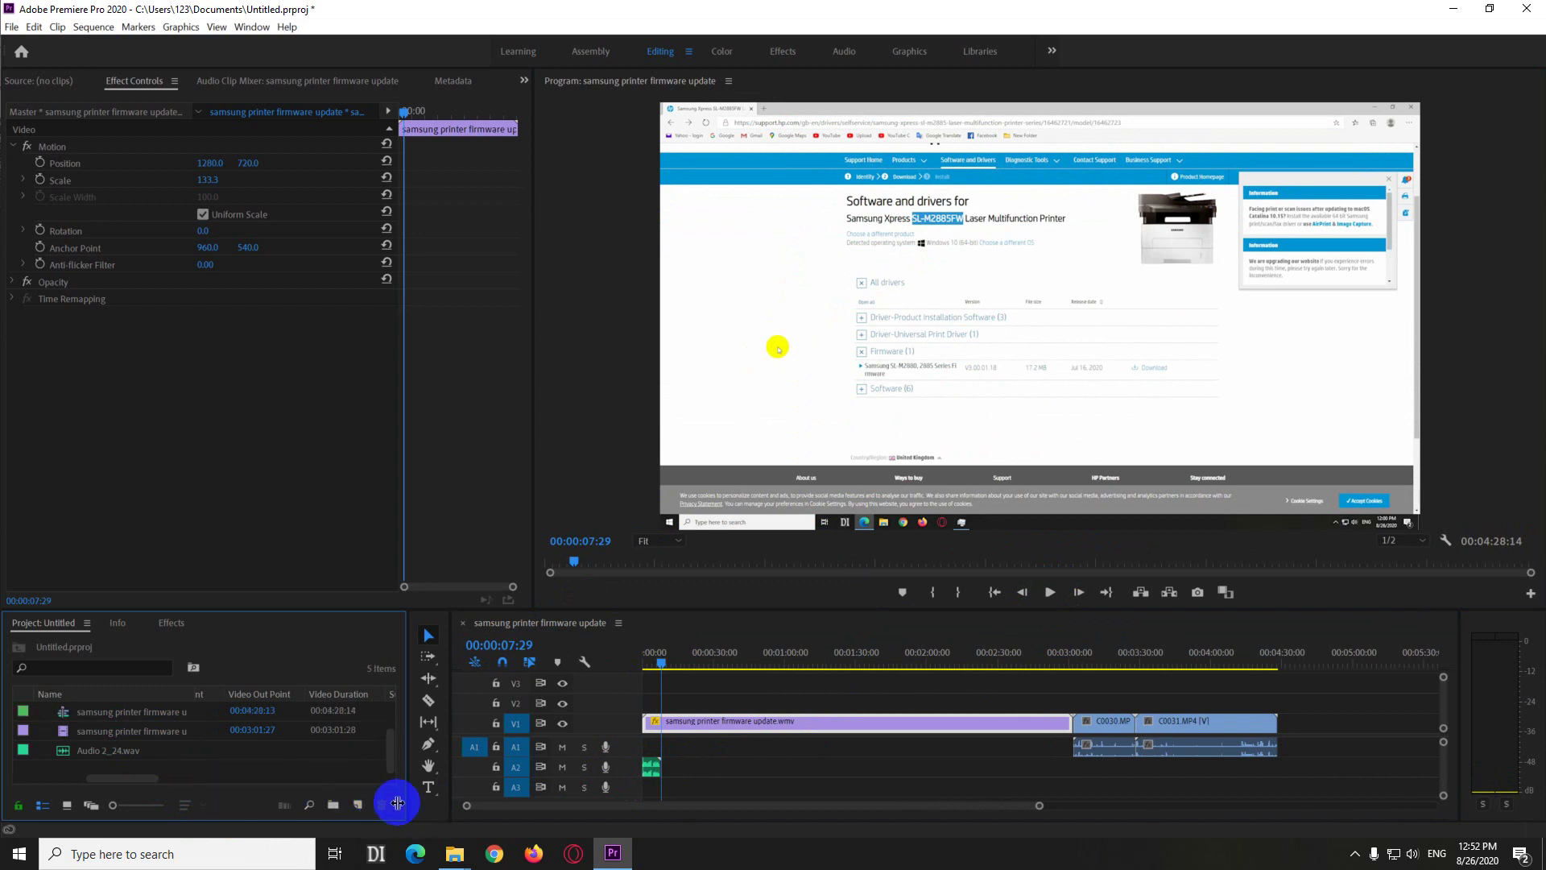